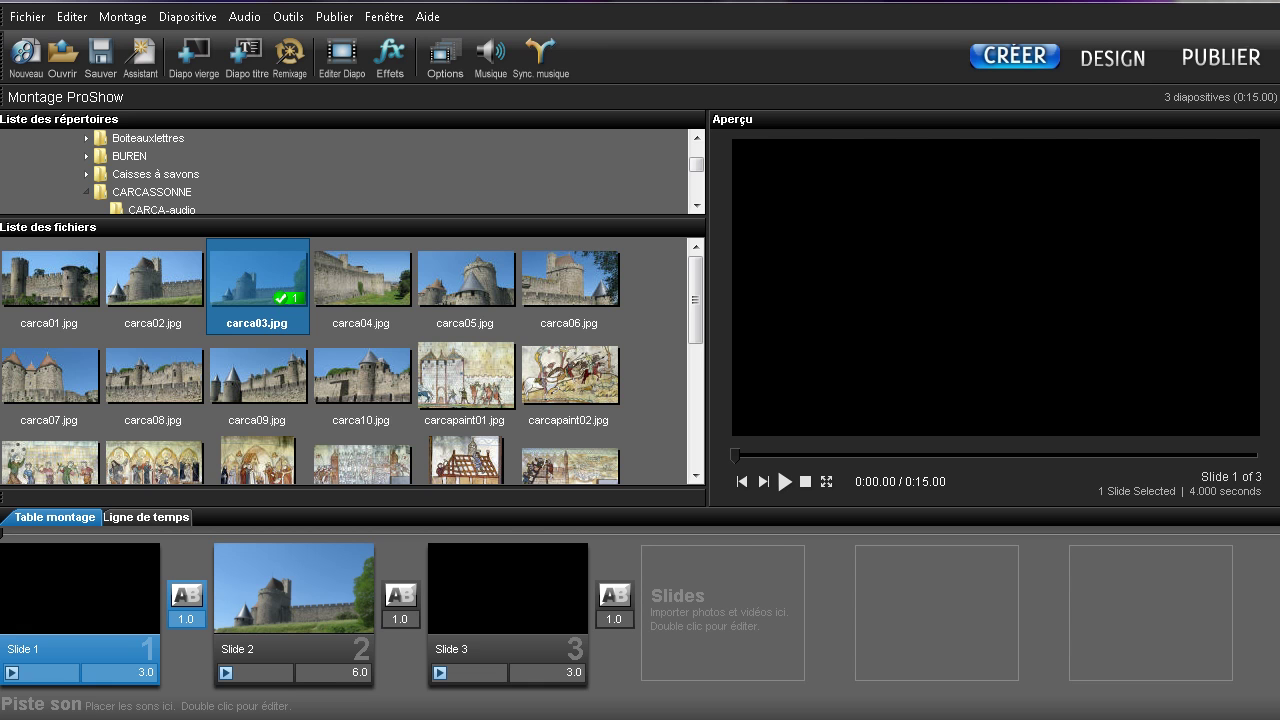
Select slide 2 and scrub the show preview through its incoming transition and its display time
{"action": "left_click", "coordinate": [283, 586]}
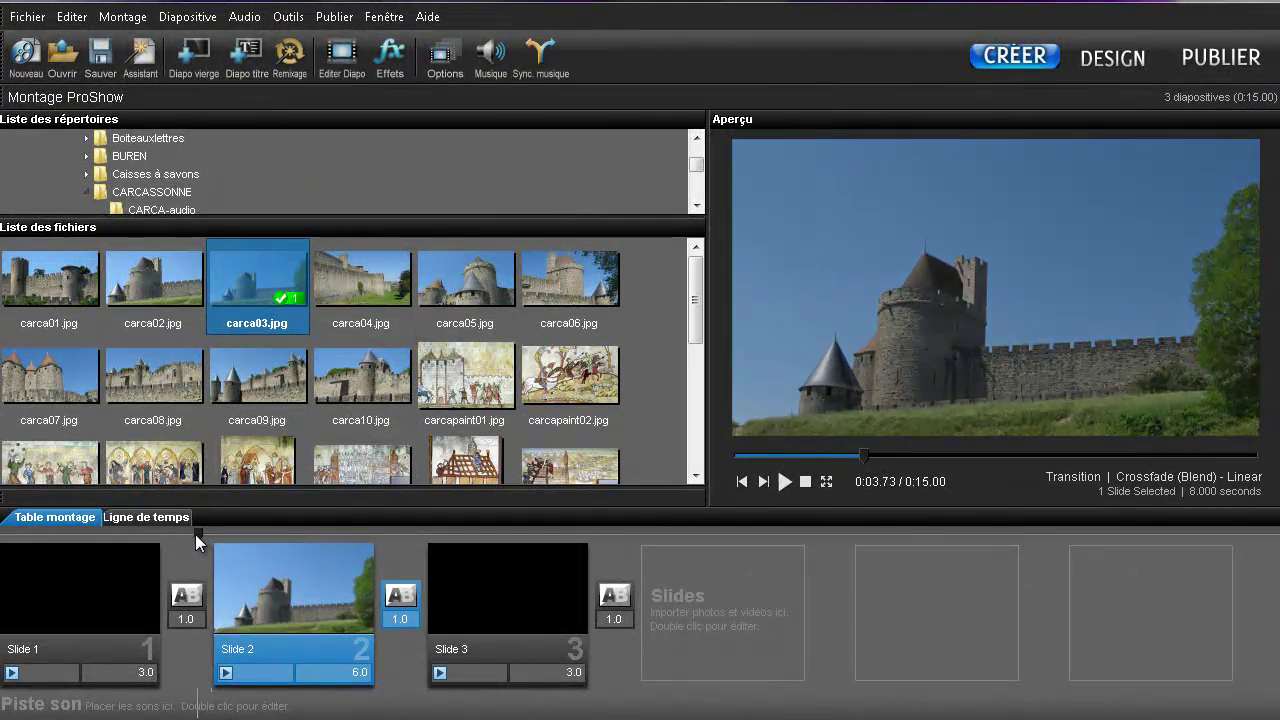
{"action": "mouse_move", "coordinate": [195, 534]}
{"action": "left_mouse_down"}
{"action": "mouse_move", "coordinate": [168, 532]}
{"action": "mouse_move", "coordinate": [190, 535]}
{"action": "left_mouse_up"}
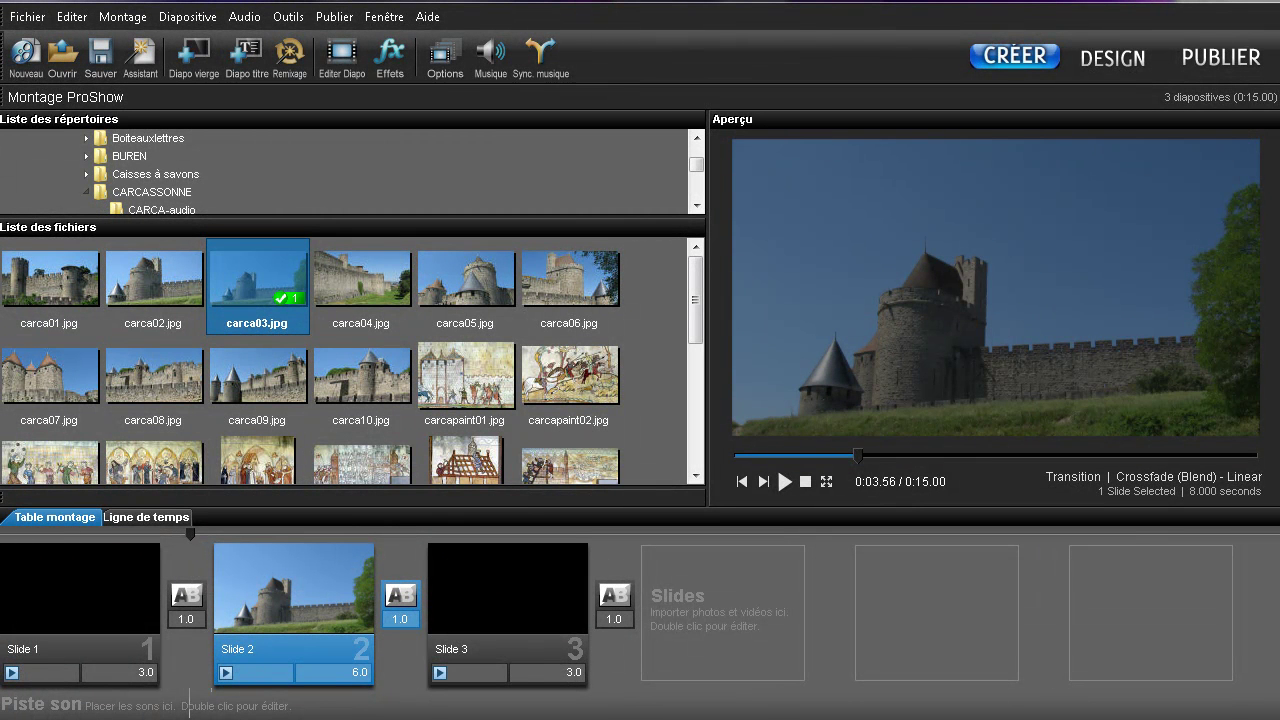
{"action": "left_click", "coordinate": [374, 533]}
{"action": "left_click_drag", "start_coordinate": [374, 531], "coordinate": [291, 541]}
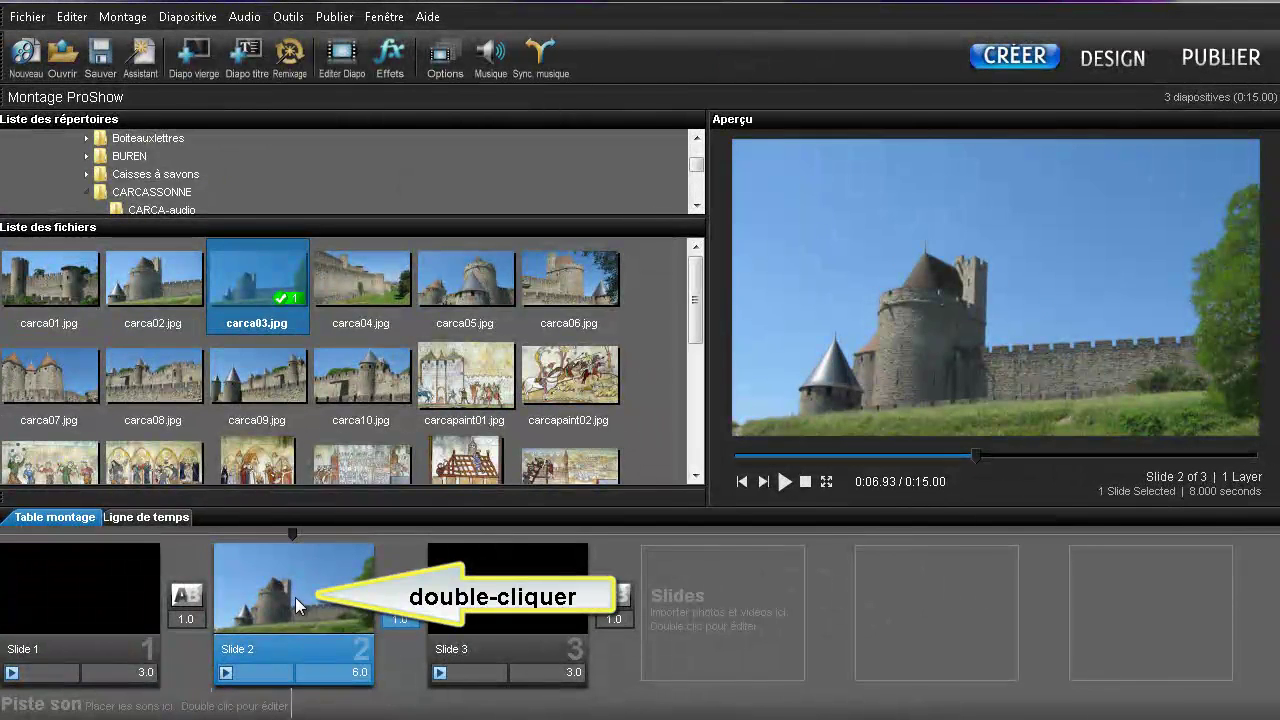
Open slide 2's options and move the photo layer's second keyframe to exactly 2.00 seconds
{"action": "double_click", "coordinate": [294, 596]}
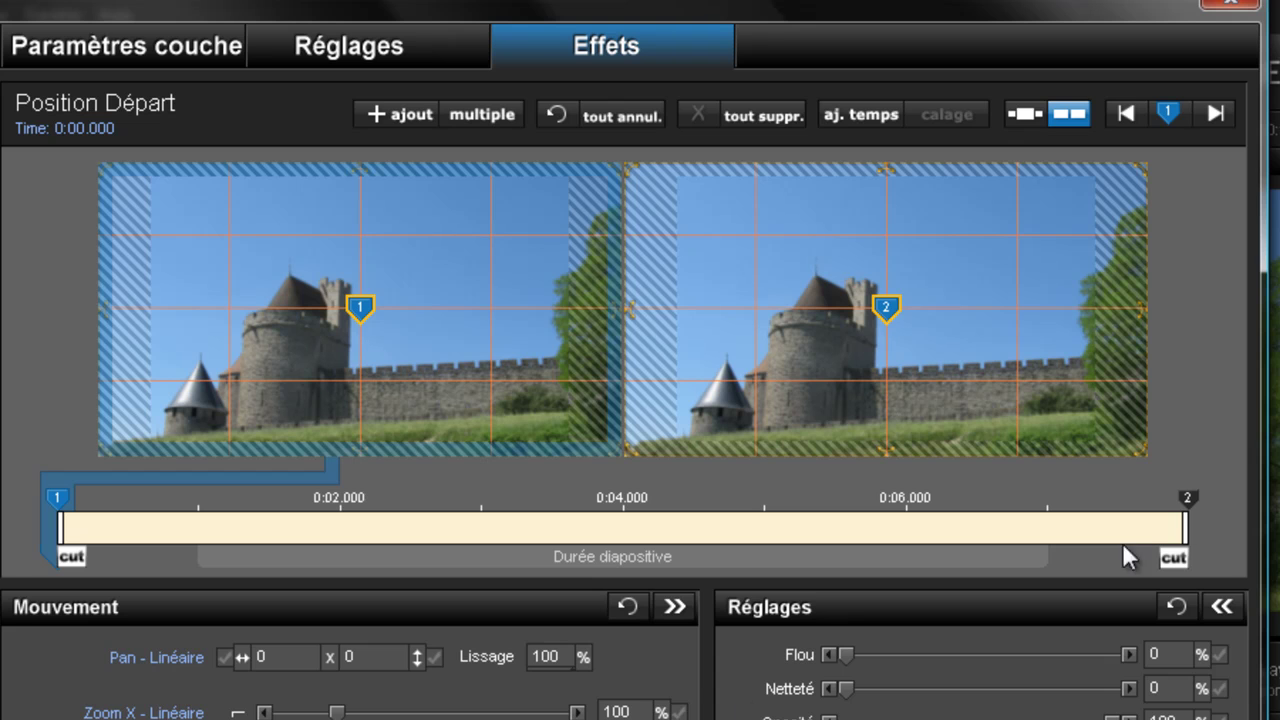
{"action": "left_click_drag", "start_coordinate": [1188, 494], "coordinate": [330, 560]}
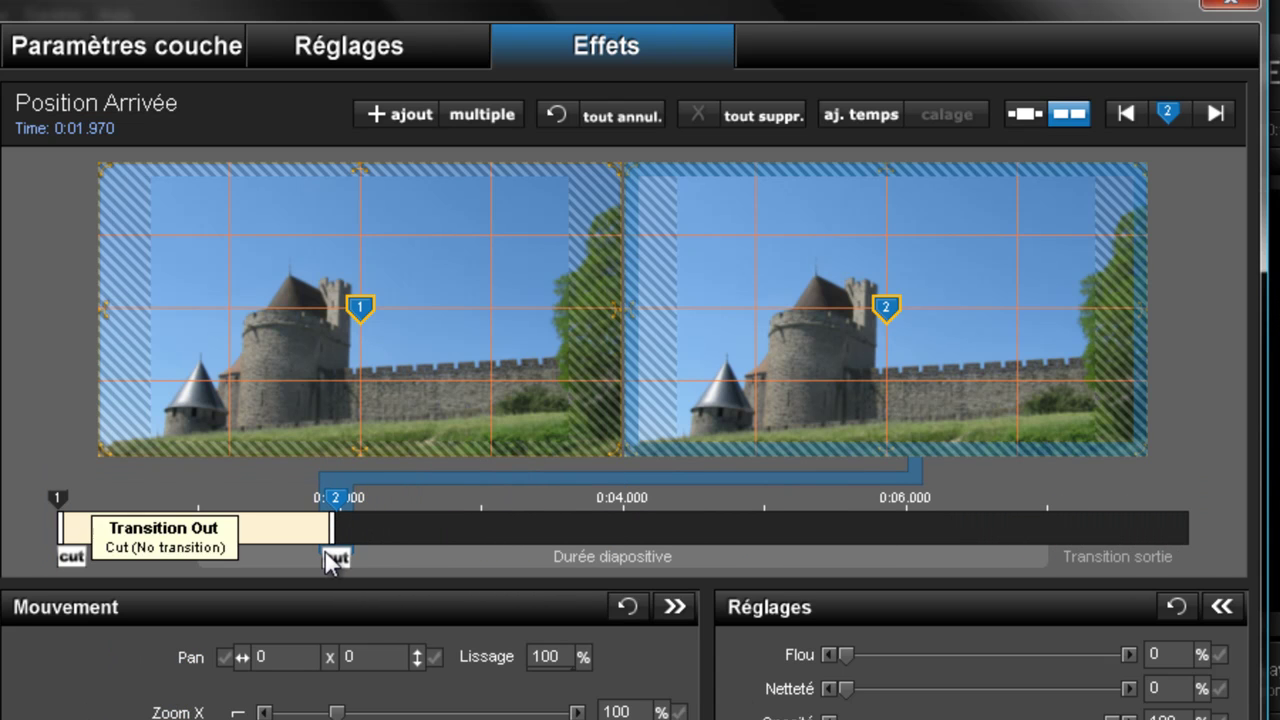
{"action": "right_click", "coordinate": [337, 494]}
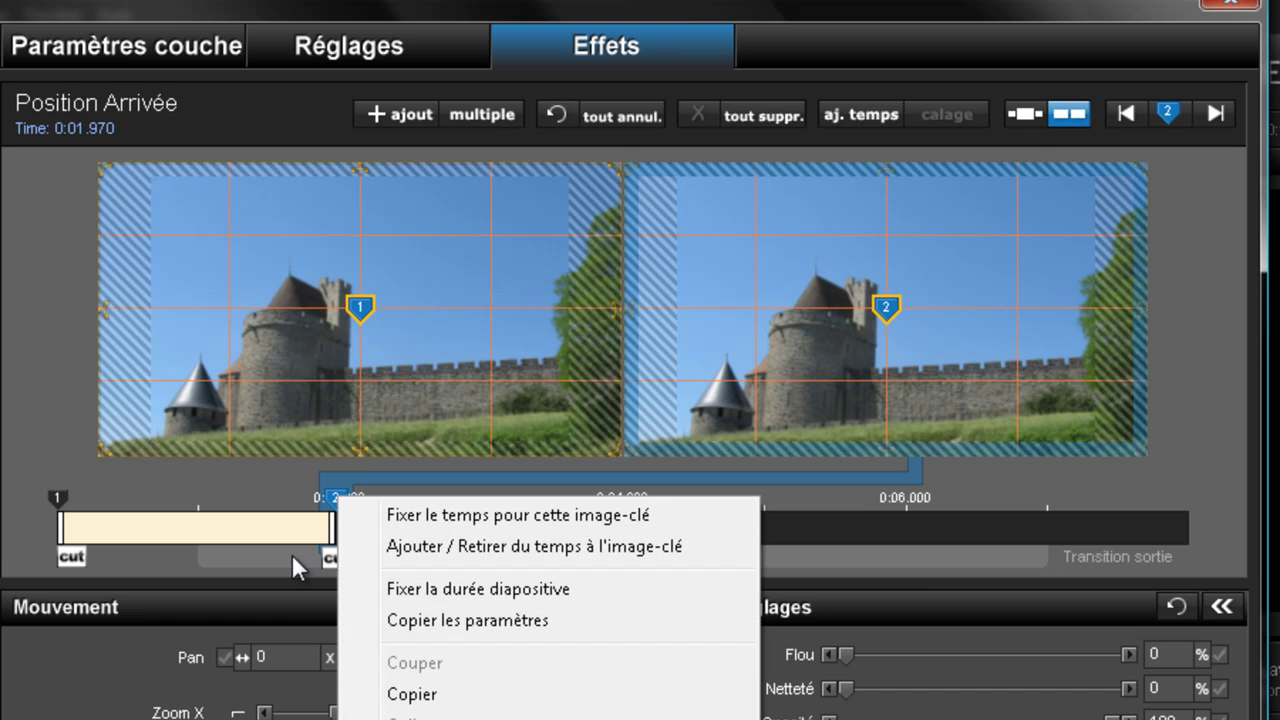
{"action": "left_click", "coordinate": [652, 516]}
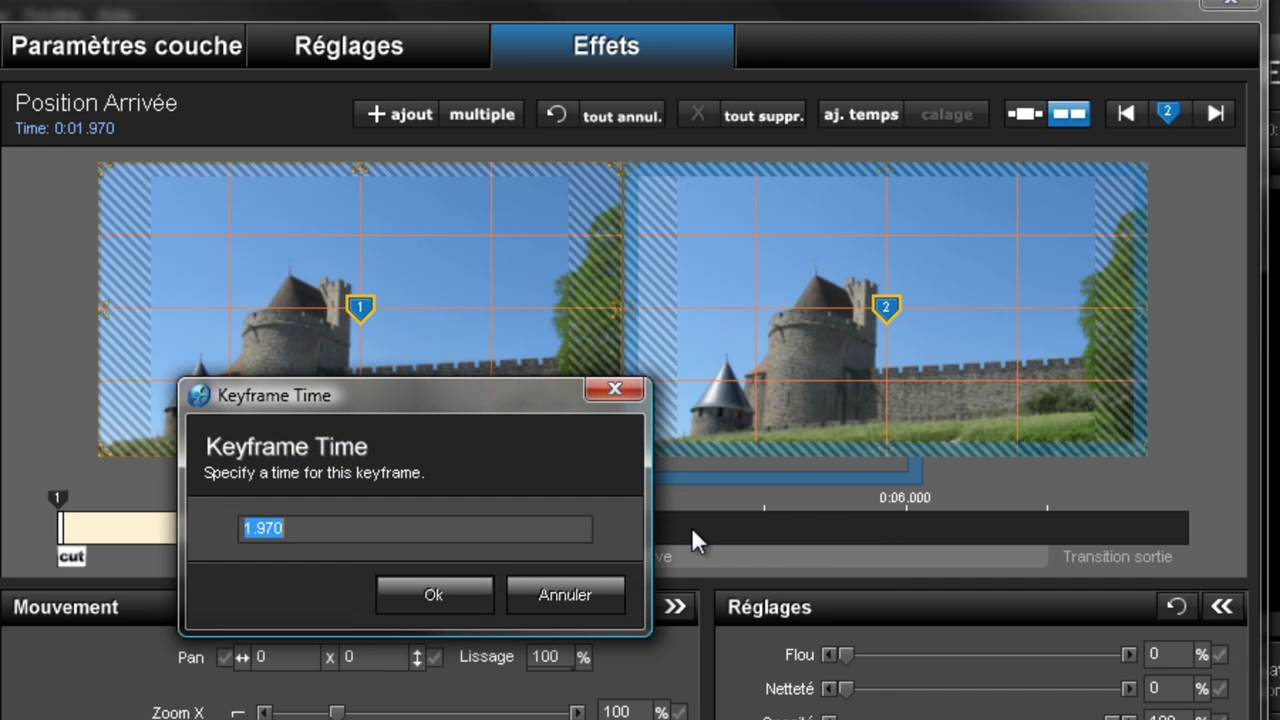
{"action": "type", "text": "2.00"}
{"action": "key", "text": "Return"}
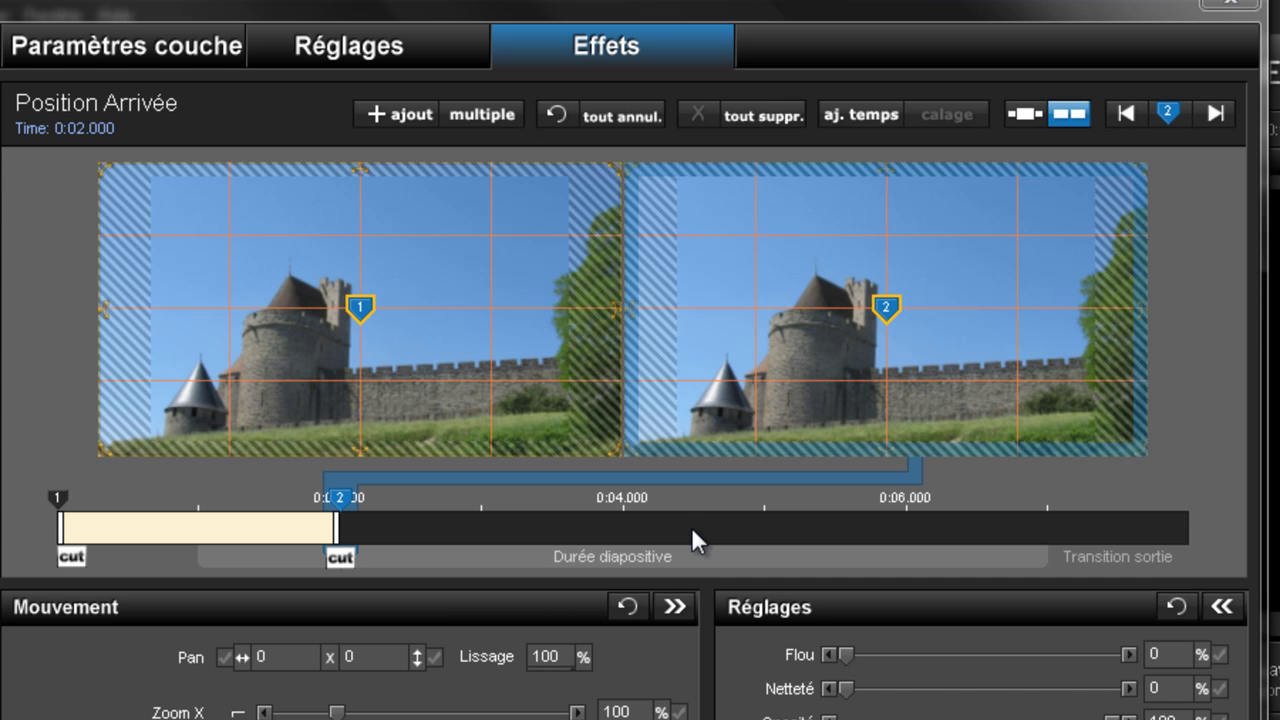
Add a third keyframe to the carca03 layer and place it at about 4.99 seconds
{"action": "double_click", "coordinate": [529, 497]}
{"action": "left_click_drag", "start_coordinate": [529, 497], "coordinate": [720, 508]}
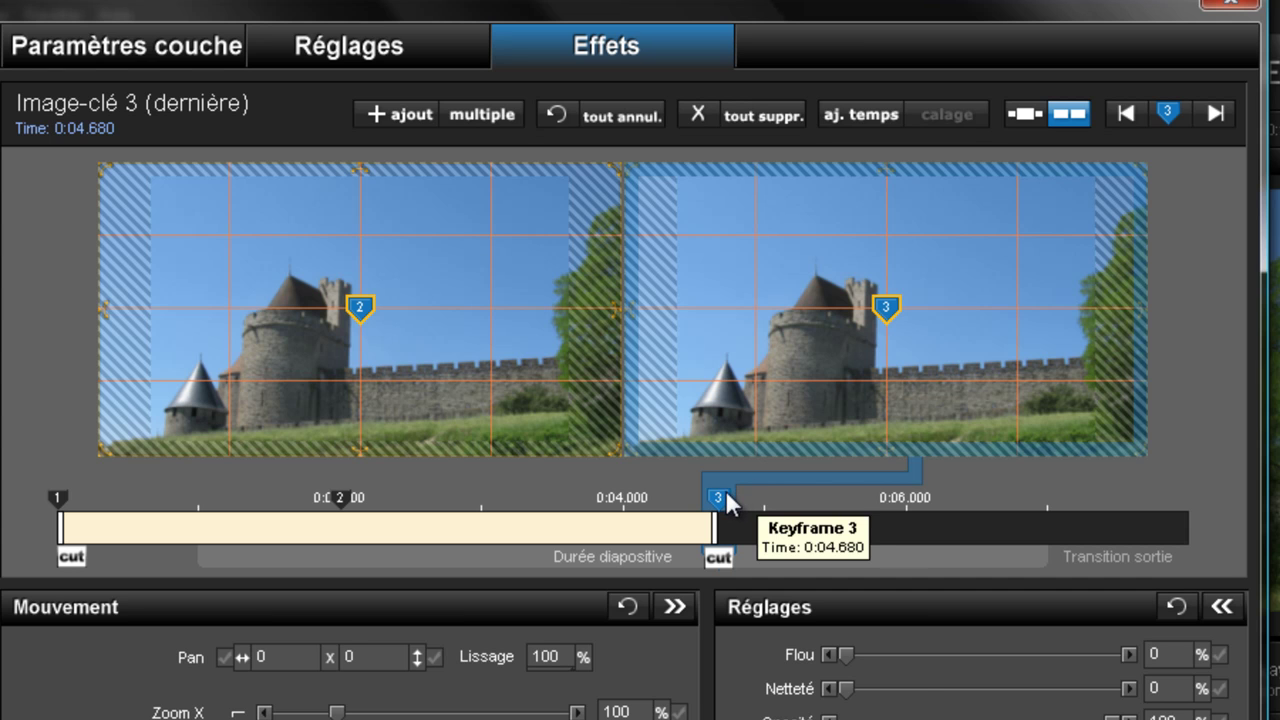
{"action": "left_click_drag", "start_coordinate": [722, 506], "coordinate": [767, 500]}
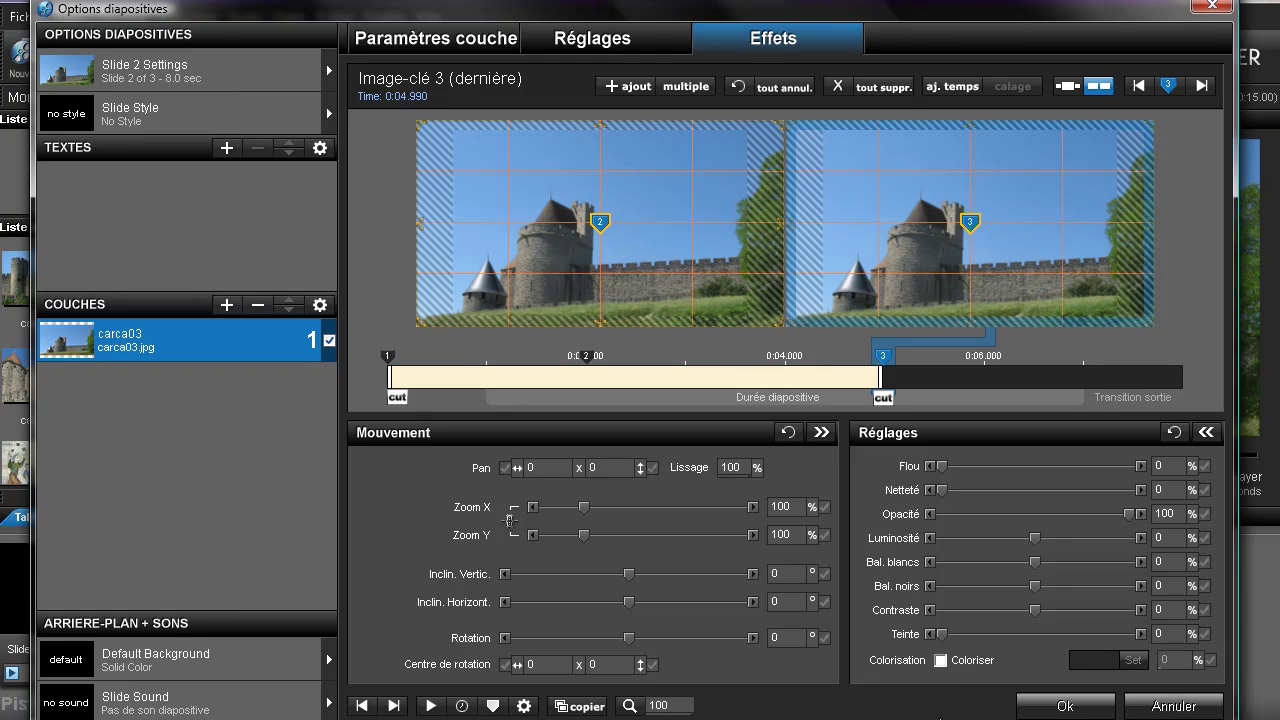
Enable colorization on keyframe 3 and set its colour to red (RGB 239, 18, 18)
{"action": "left_click", "coordinate": [941, 661]}
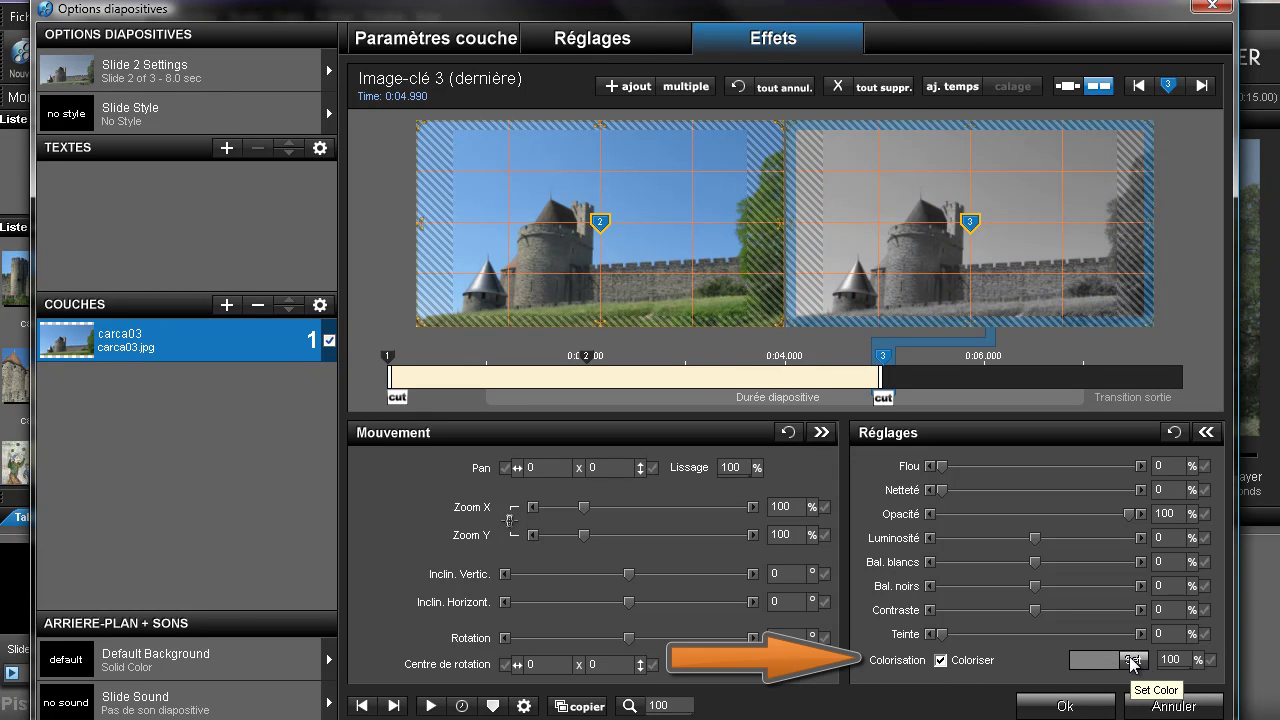
{"action": "left_click", "coordinate": [1129, 656]}
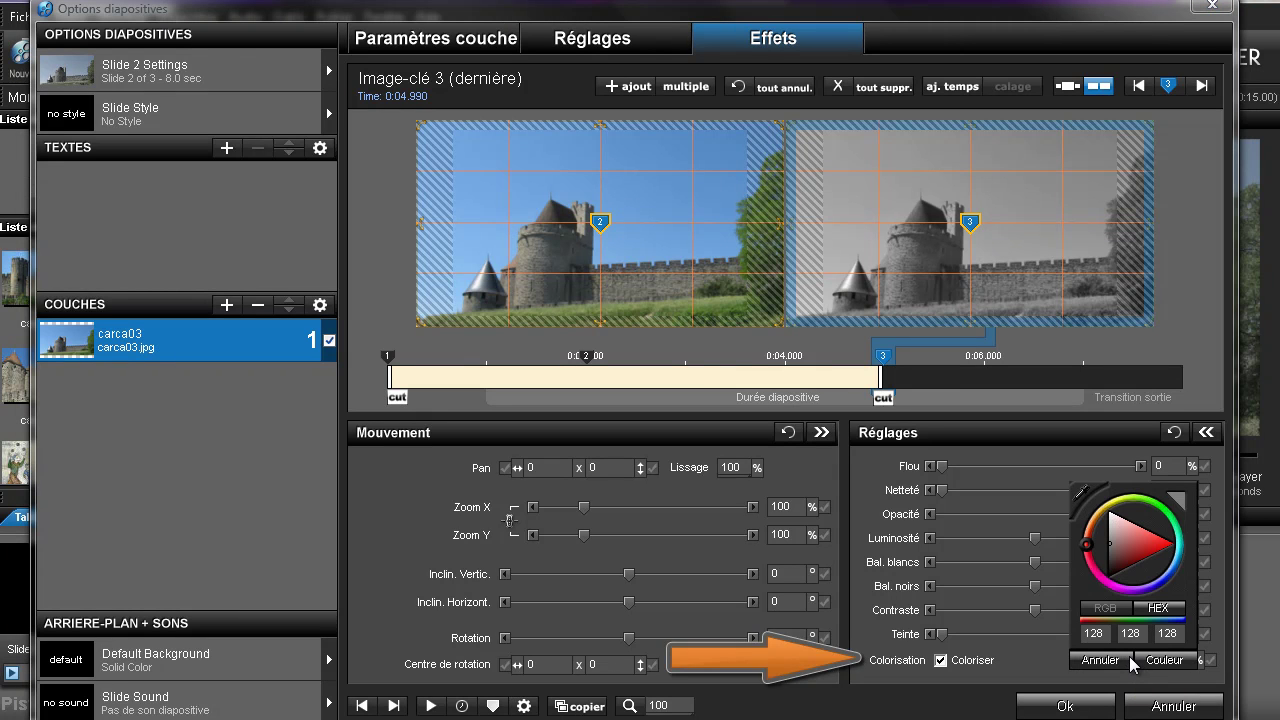
{"action": "left_click", "coordinate": [1165, 548]}
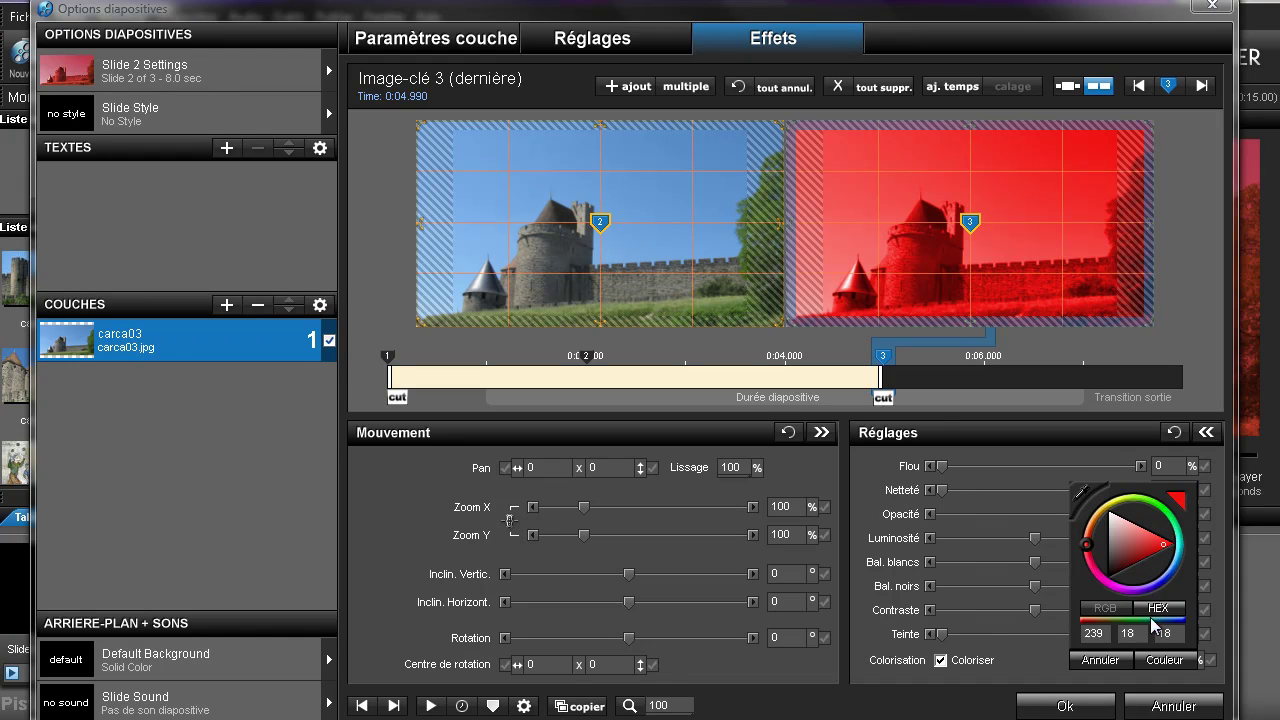
{"action": "left_click", "coordinate": [1166, 660]}
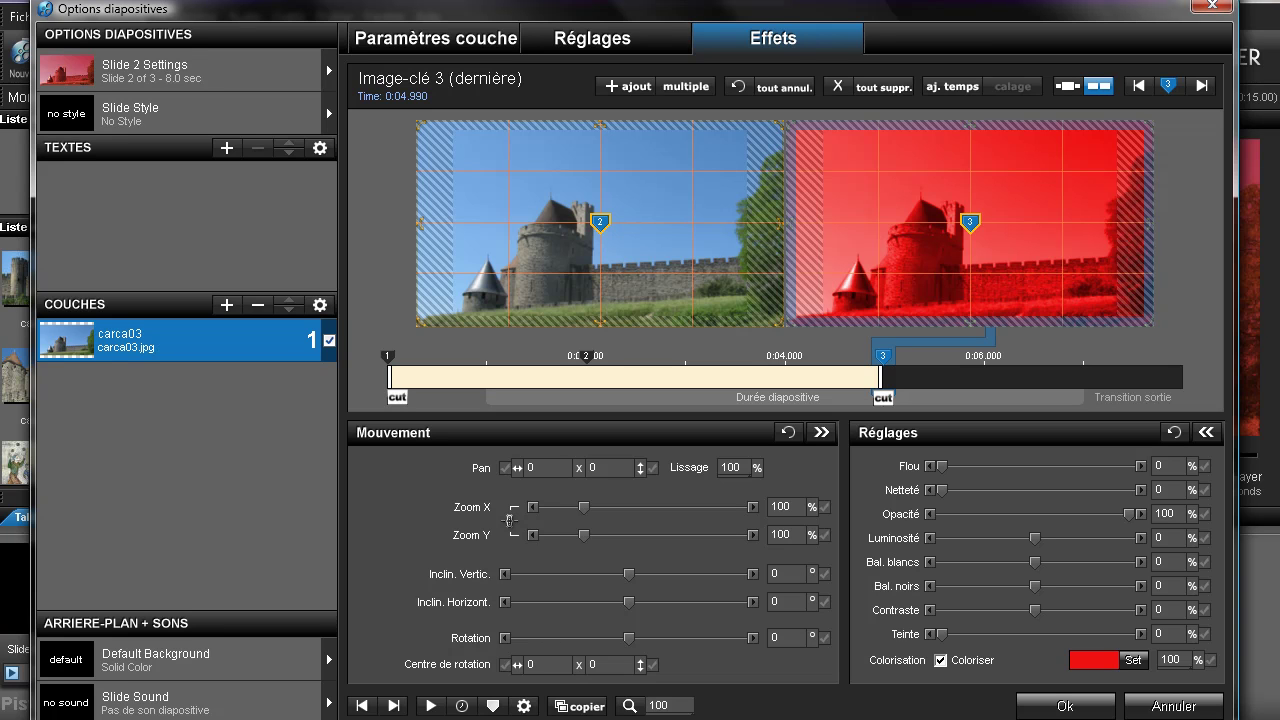
Add a fourth keyframe, place it at the slide's end at 8.000 seconds, and apply the slide options
{"action": "mouse_move", "coordinate": [431, 395]}
{"action": "left_mouse_down"}
{"action": "mouse_move", "coordinate": [712, 398]}
{"action": "mouse_move", "coordinate": [766, 430]}
{"action": "mouse_move", "coordinate": [865, 438]}
{"action": "left_mouse_up"}
{"action": "double_click", "coordinate": [1037, 352]}
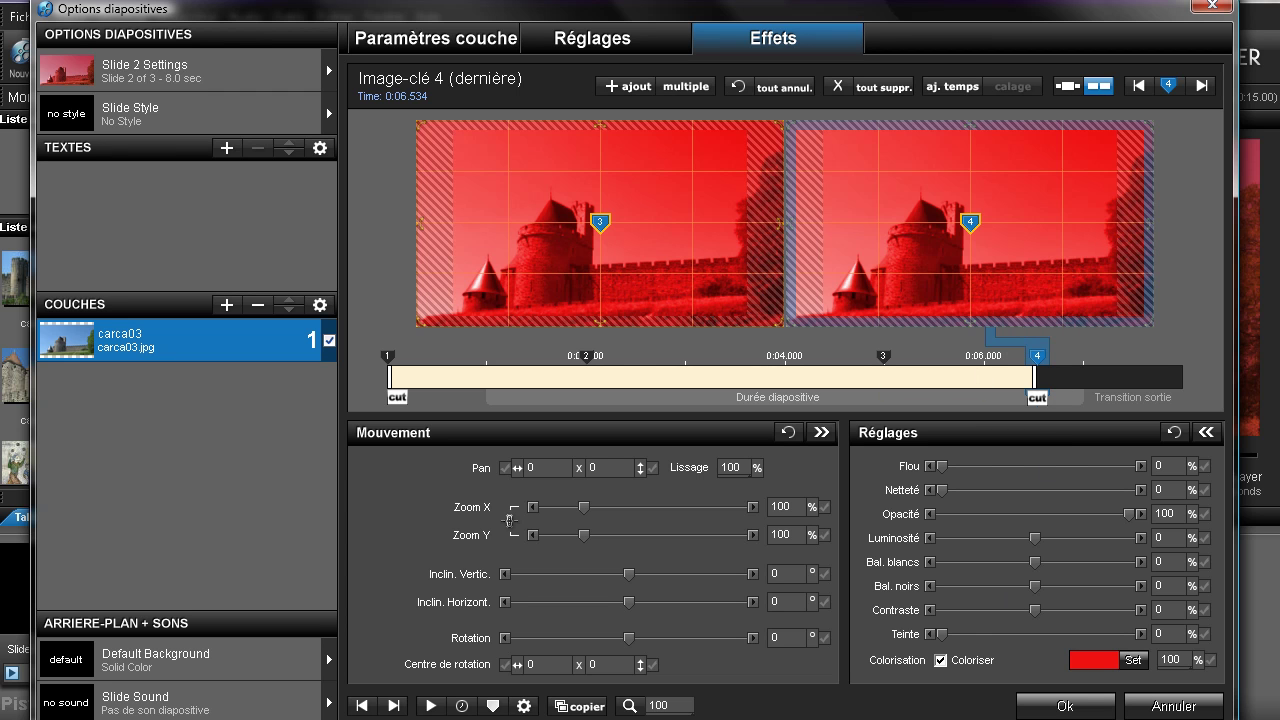
{"action": "left_click_drag", "start_coordinate": [1038, 358], "coordinate": [1181, 358]}
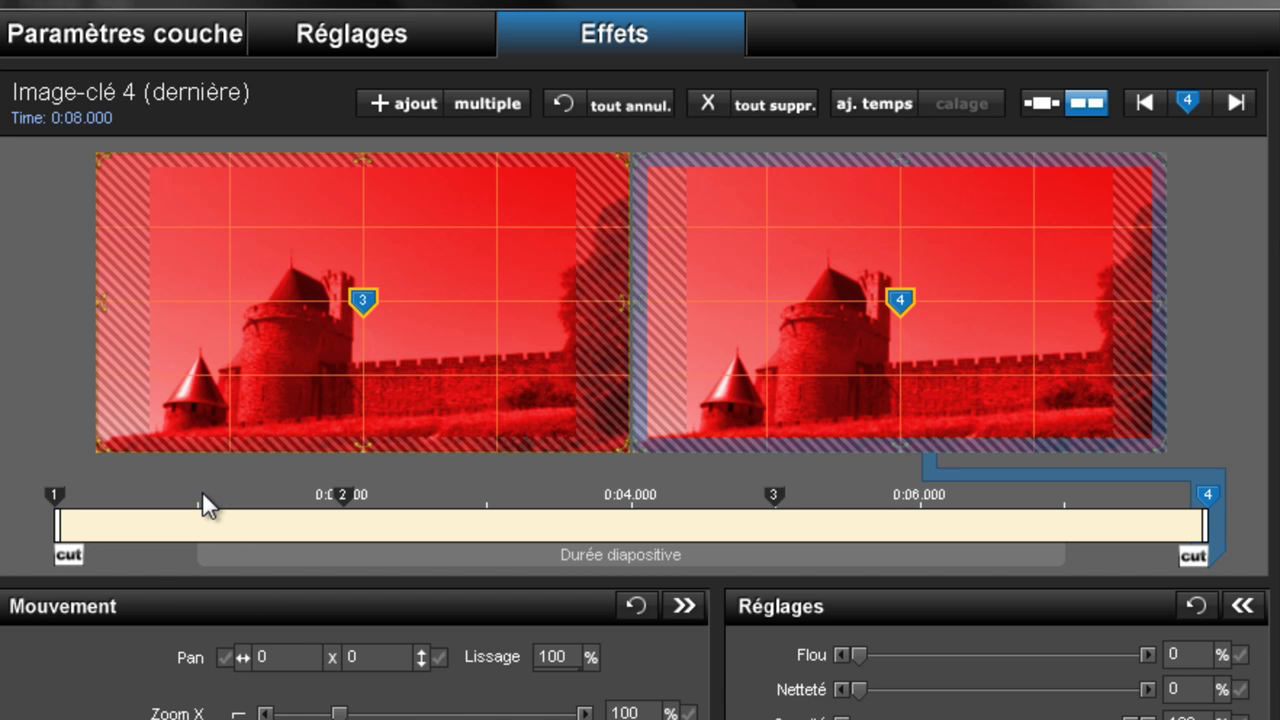
{"action": "mouse_move", "coordinate": [121, 549]}
{"action": "left_mouse_down"}
{"action": "mouse_move", "coordinate": [712, 556]}
{"action": "mouse_move", "coordinate": [518, 550]}
{"action": "mouse_move", "coordinate": [1099, 528]}
{"action": "mouse_move", "coordinate": [840, 540]}
{"action": "mouse_move", "coordinate": [922, 540]}
{"action": "left_mouse_up"}
{"action": "left_click_drag", "start_coordinate": [1033, 518], "coordinate": [1132, 522]}
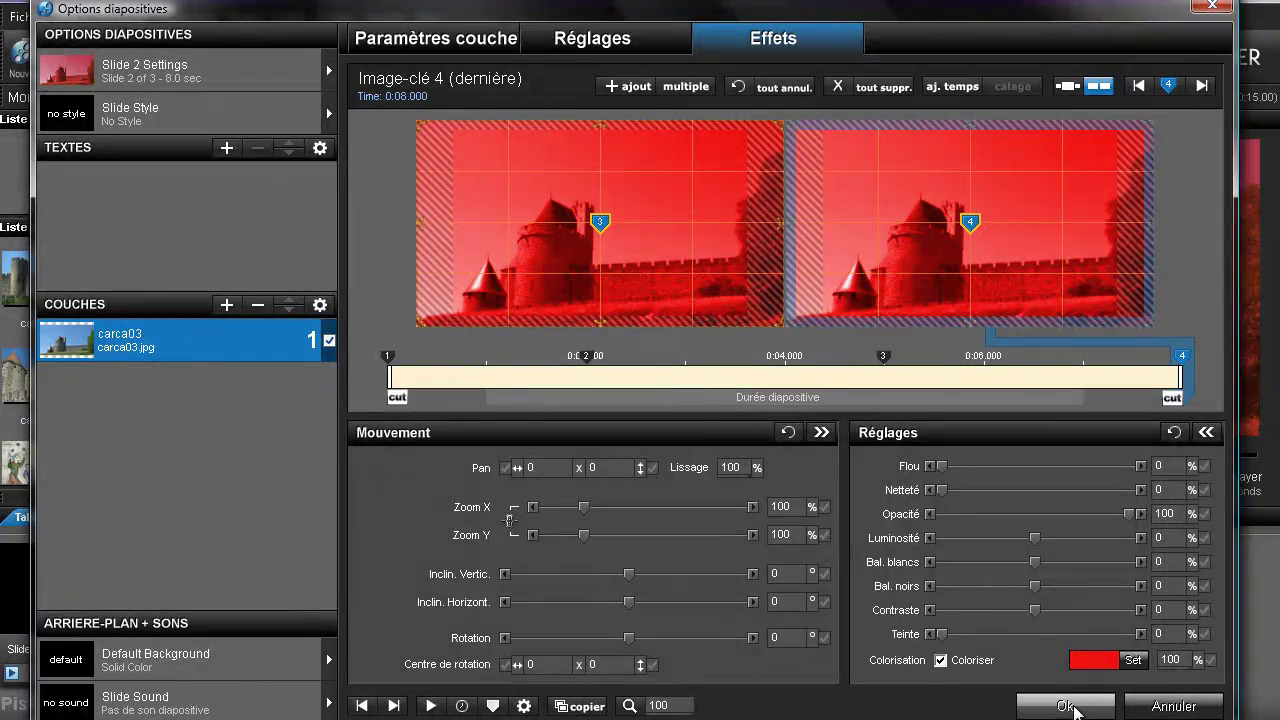
{"action": "left_click", "coordinate": [1066, 706]}
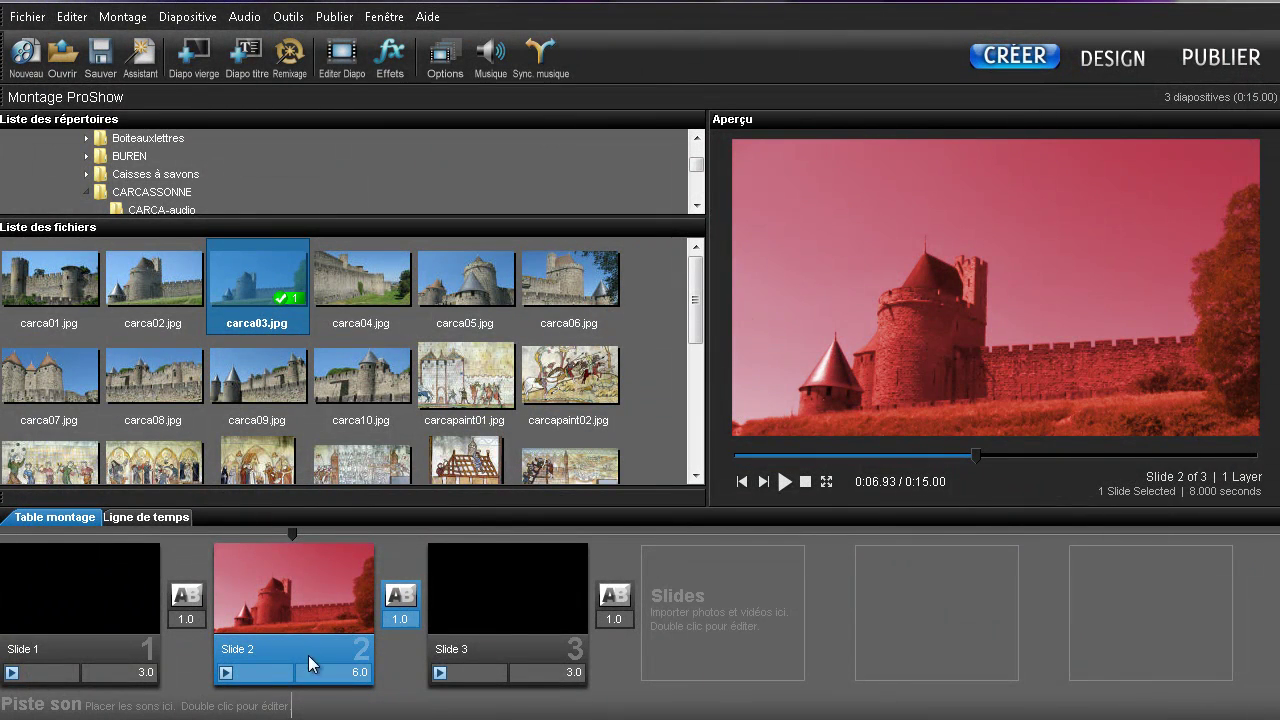
Play the show from about 2.5 seconds to check slide 2's colour change, and return to the slide's start
{"action": "left_click", "coordinate": [136, 530]}
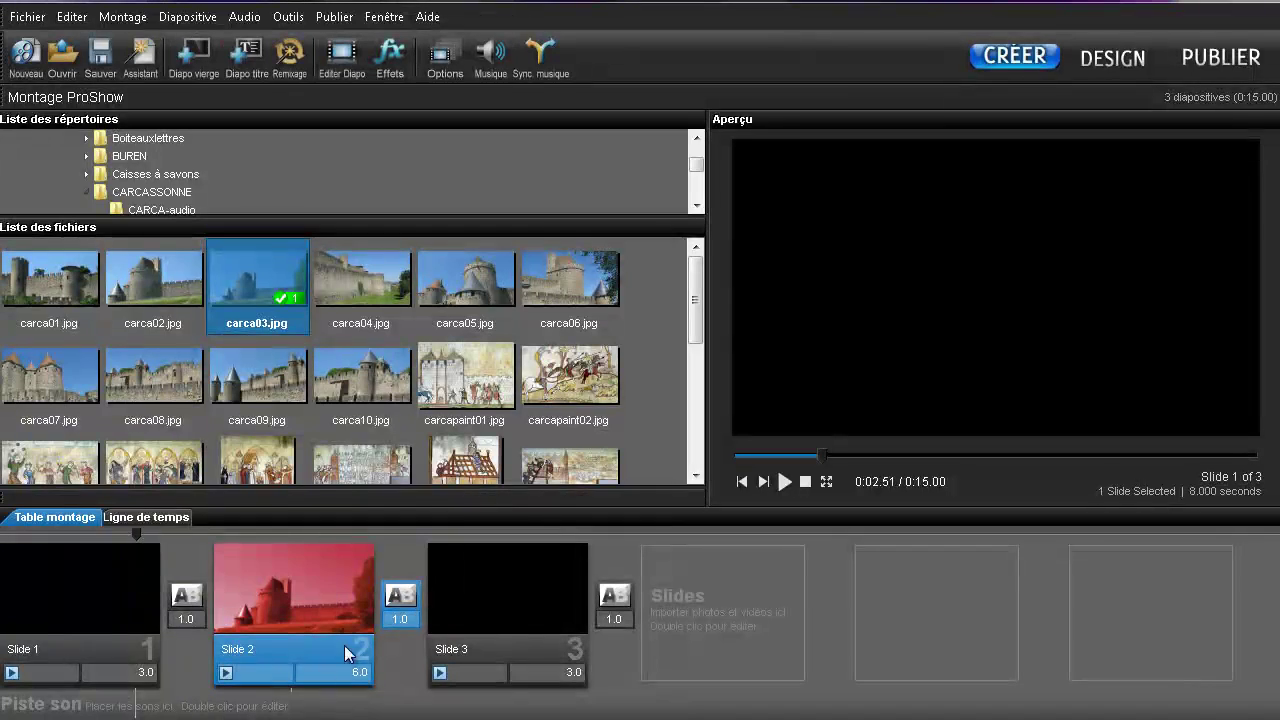
{"action": "left_click", "coordinate": [784, 481]}
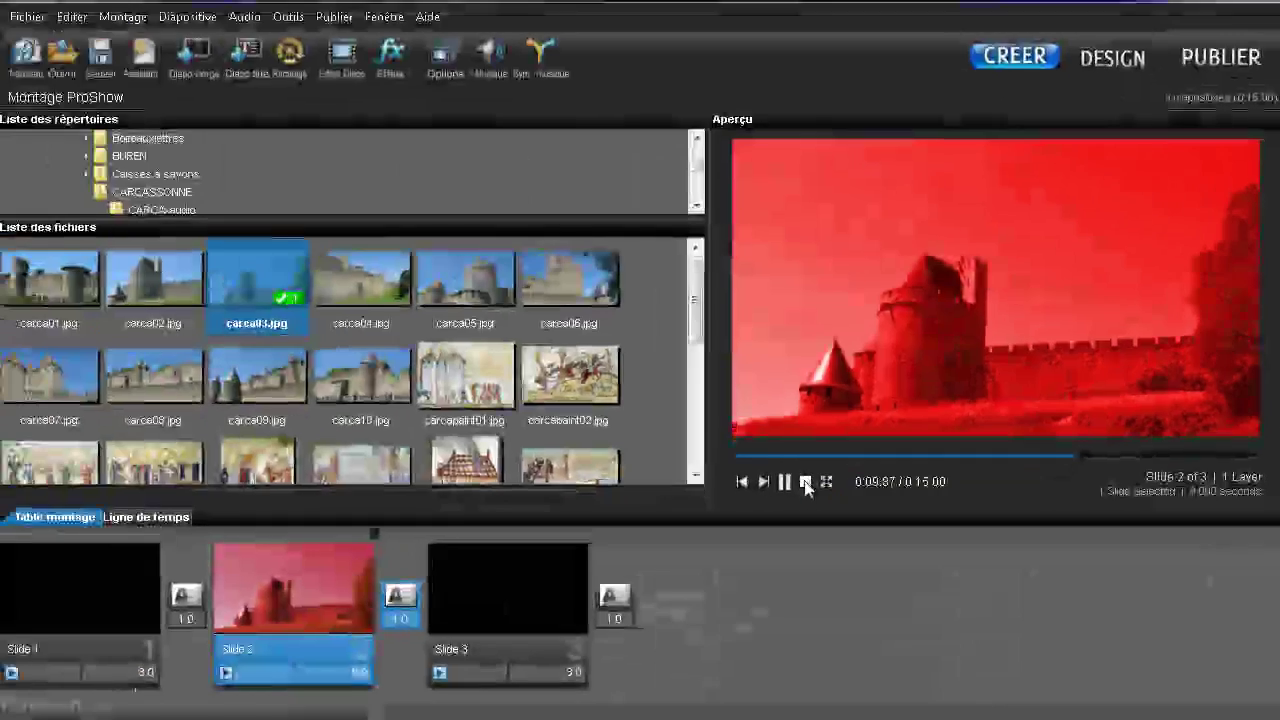
{"action": "left_click", "coordinate": [347, 601]}
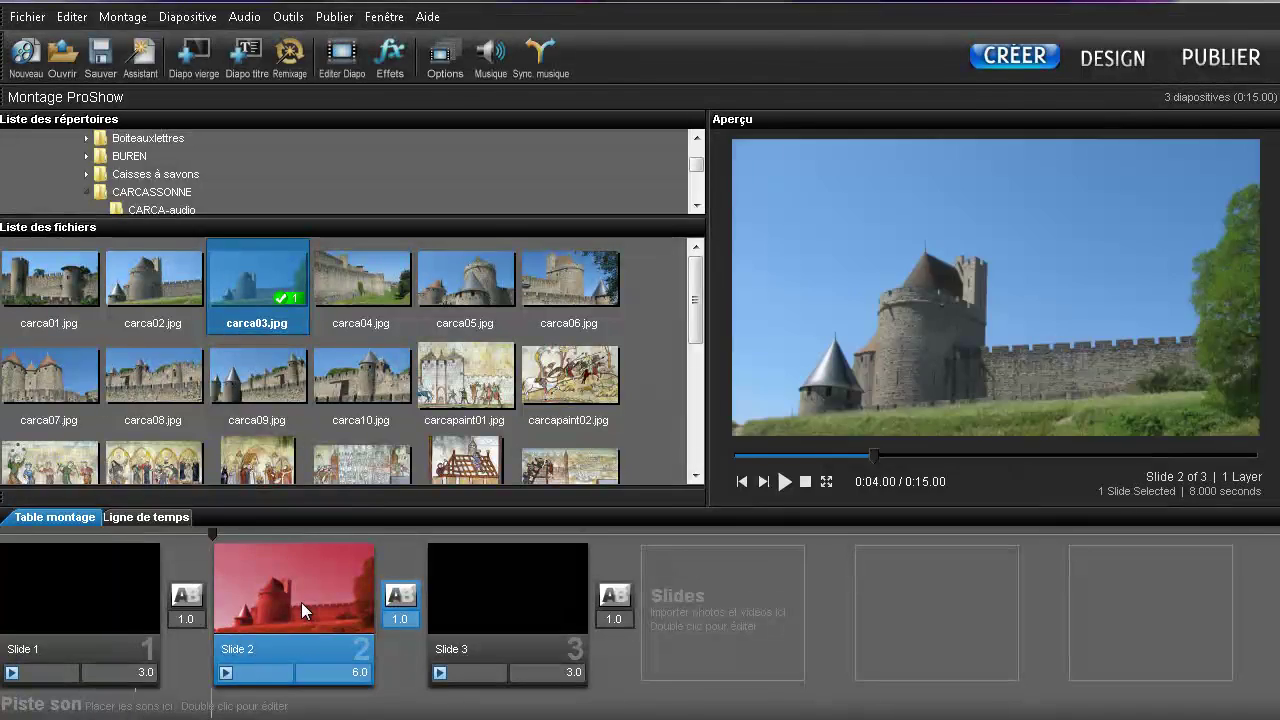
Reopen slide 2's options, set keyframe 3's black balance (Bal. noirs) to -26, and copy its settings to the next keyframe
{"action": "double_click", "coordinate": [301, 602]}
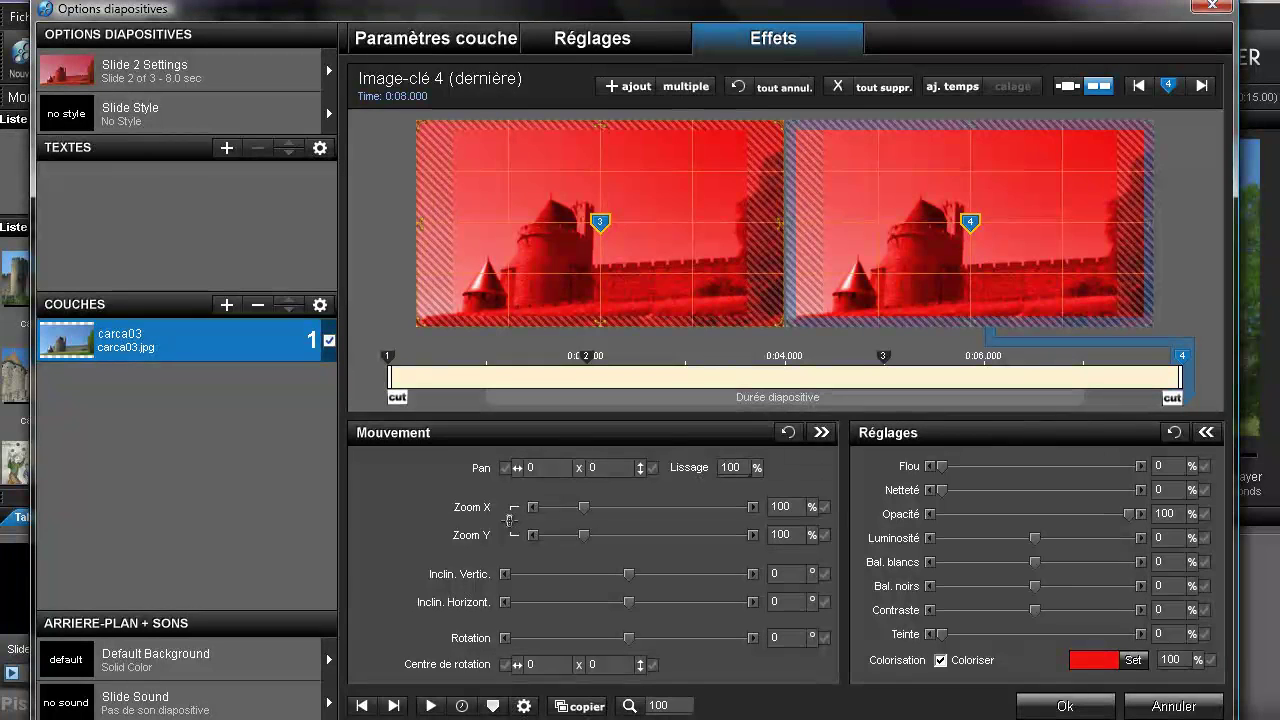
{"action": "left_click", "coordinate": [881, 356]}
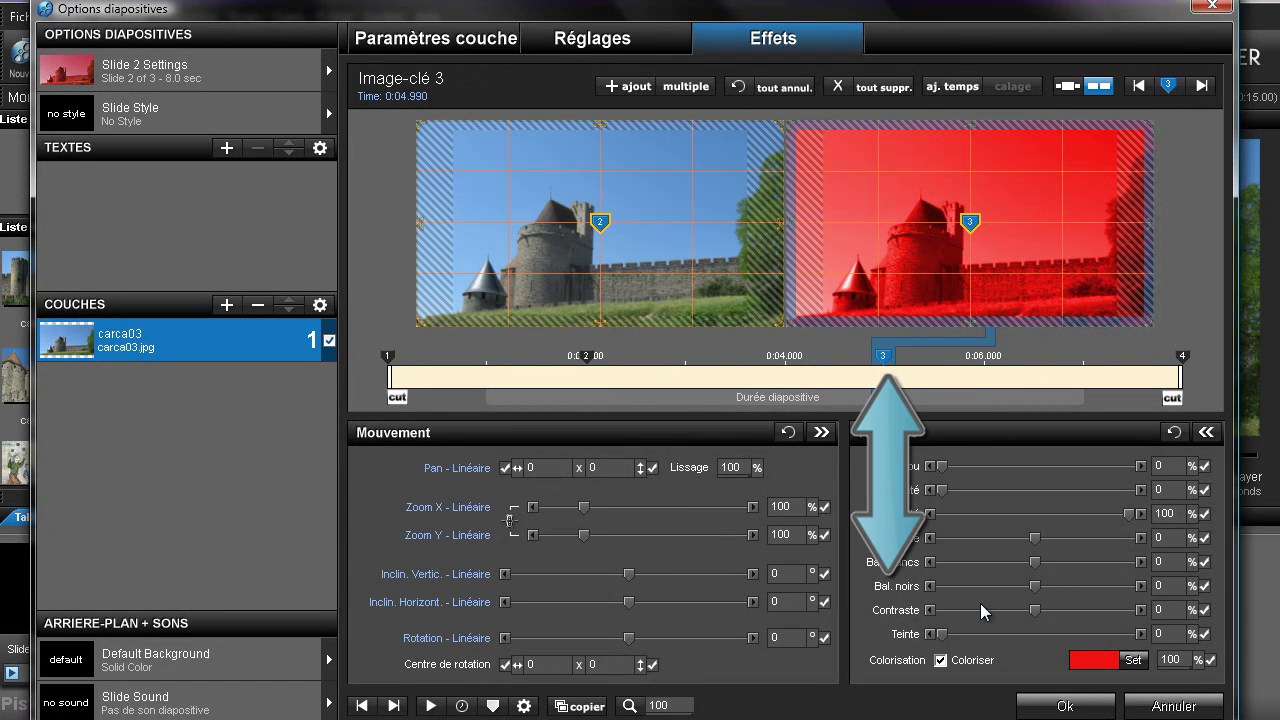
{"action": "left_click_drag", "start_coordinate": [1039, 589], "coordinate": [1011, 590]}
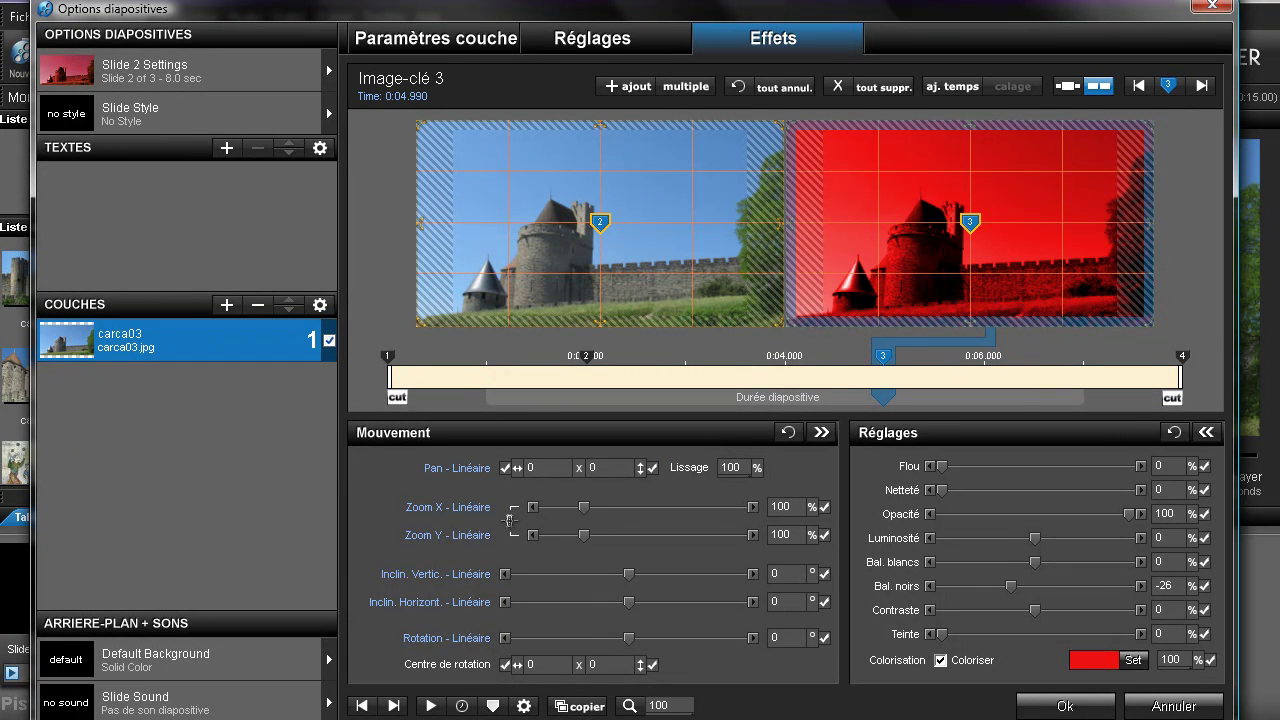
{"action": "left_click", "coordinate": [583, 706]}
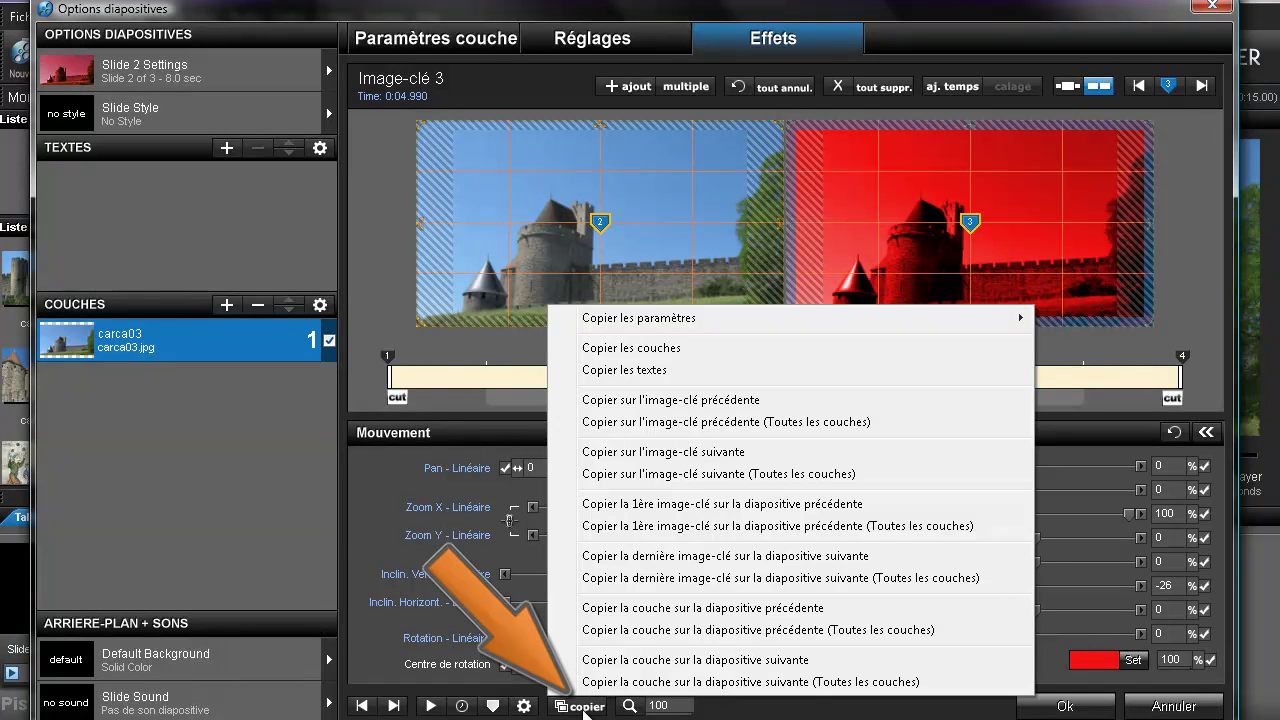
{"action": "left_click", "coordinate": [646, 451]}
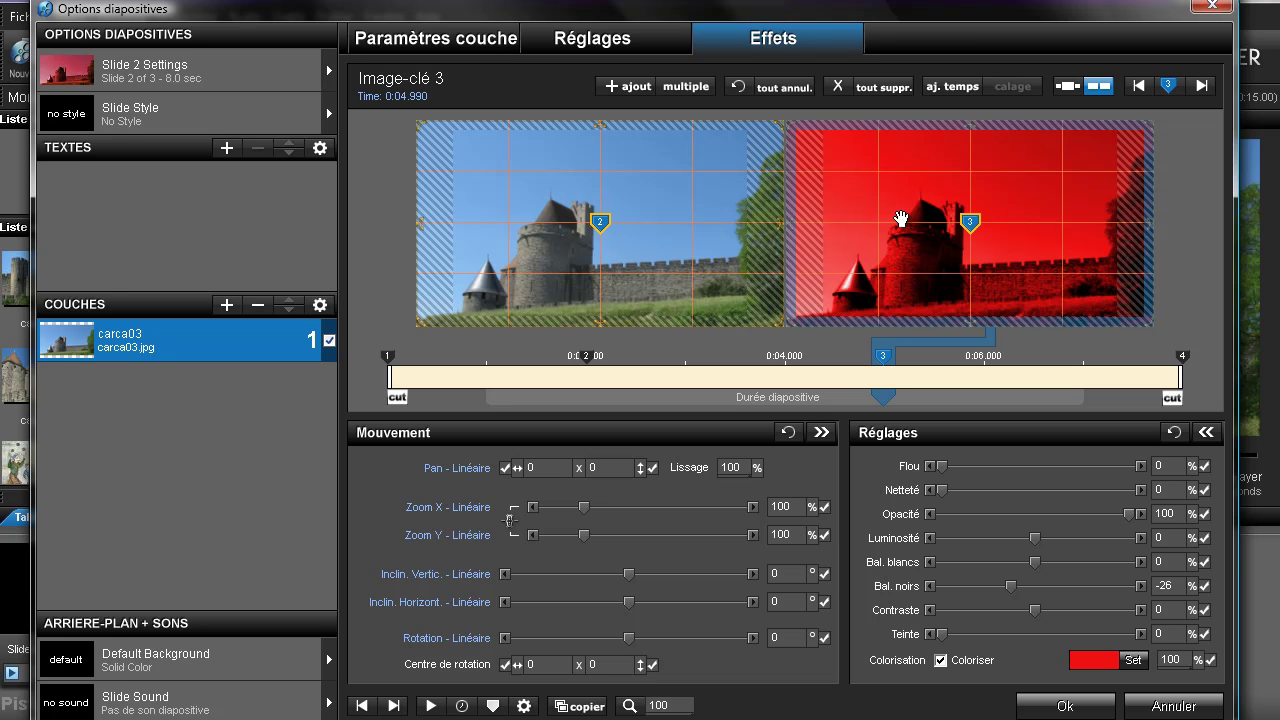
On keyframe 3, zoom the photo to 45%, pan it to about -25 x -1.93, and rotate it 14°
{"action": "scroll", "coordinate": [901, 219], "scroll_direction": "down", "scroll_amount": 11}
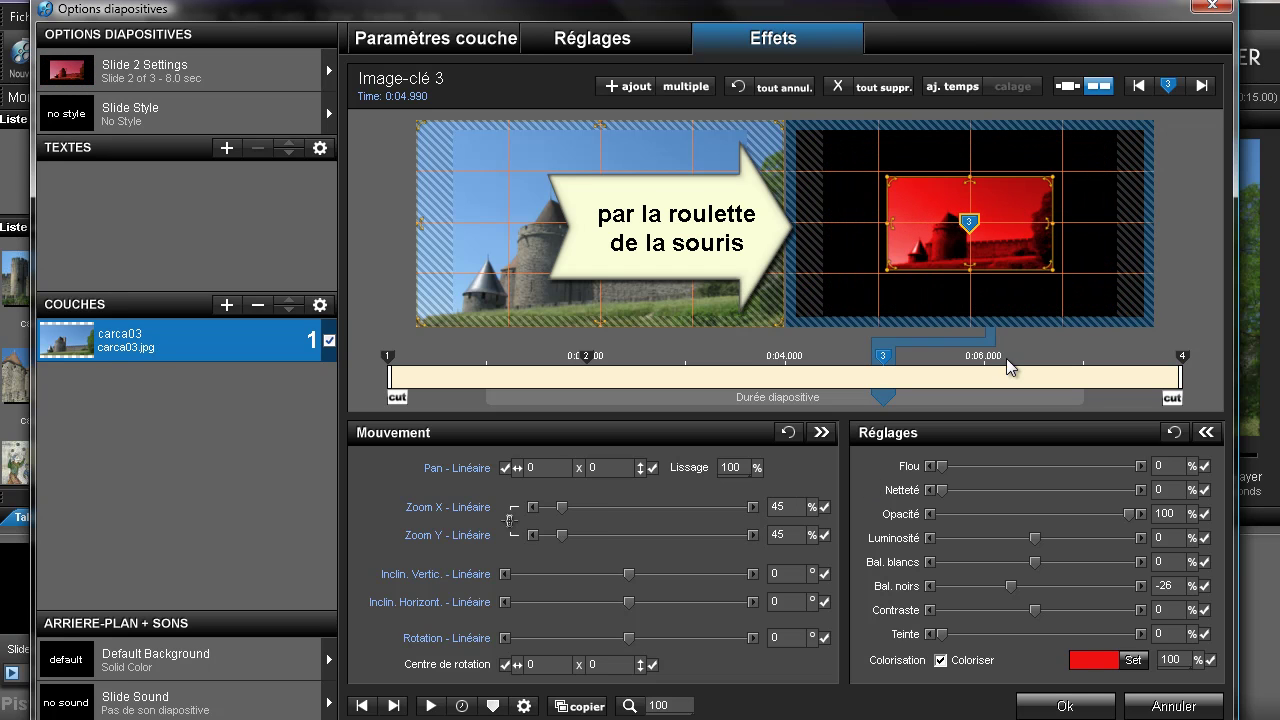
{"action": "left_click_drag", "start_coordinate": [945, 253], "coordinate": [856, 248]}
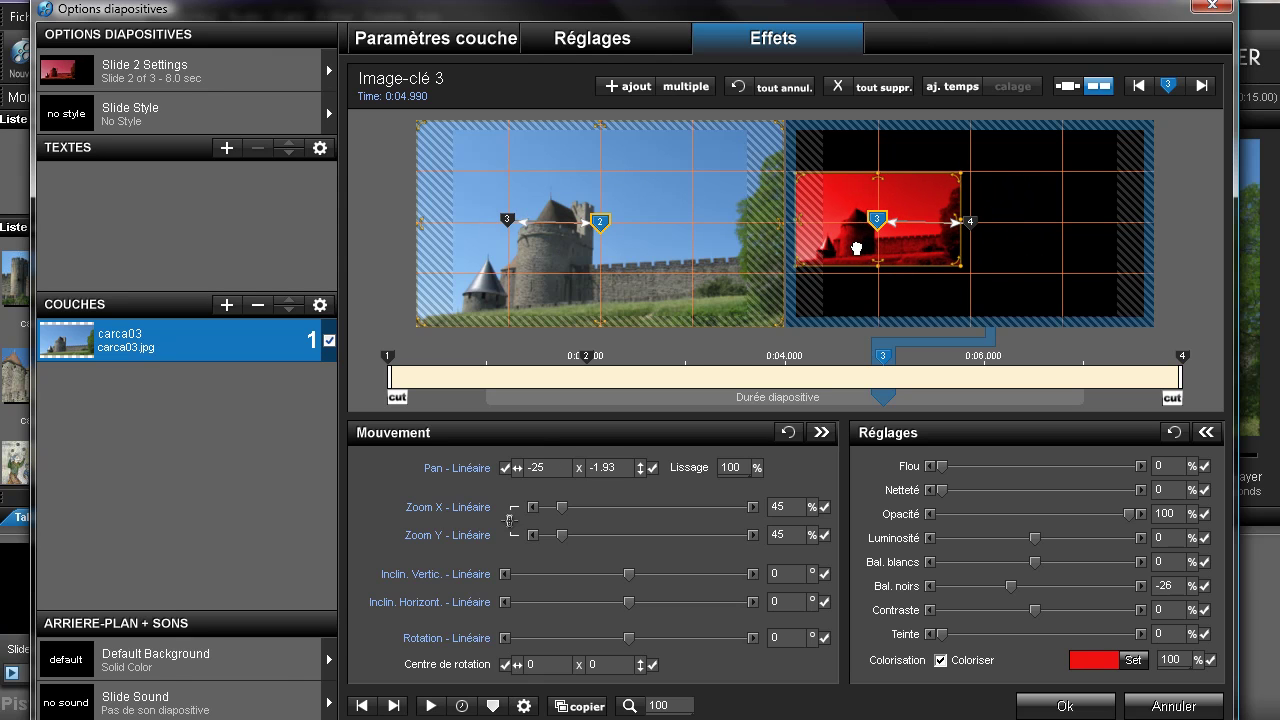
{"action": "left_click", "coordinate": [753, 638]}
{"action": "left_click_drag", "start_coordinate": [753, 638], "coordinate": [753, 638]}
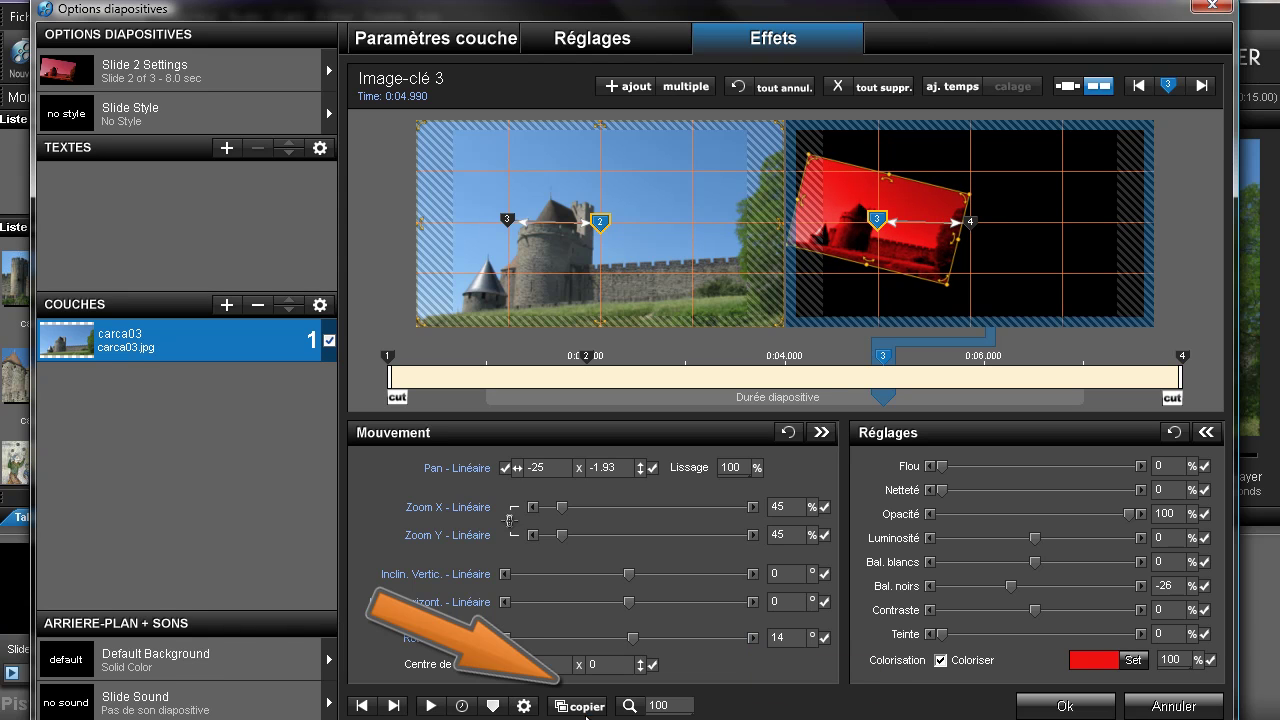
Copy keyframe 3's reduced and rotated layout onto the following keyframe and apply the slide options
{"action": "left_click", "coordinate": [584, 708]}
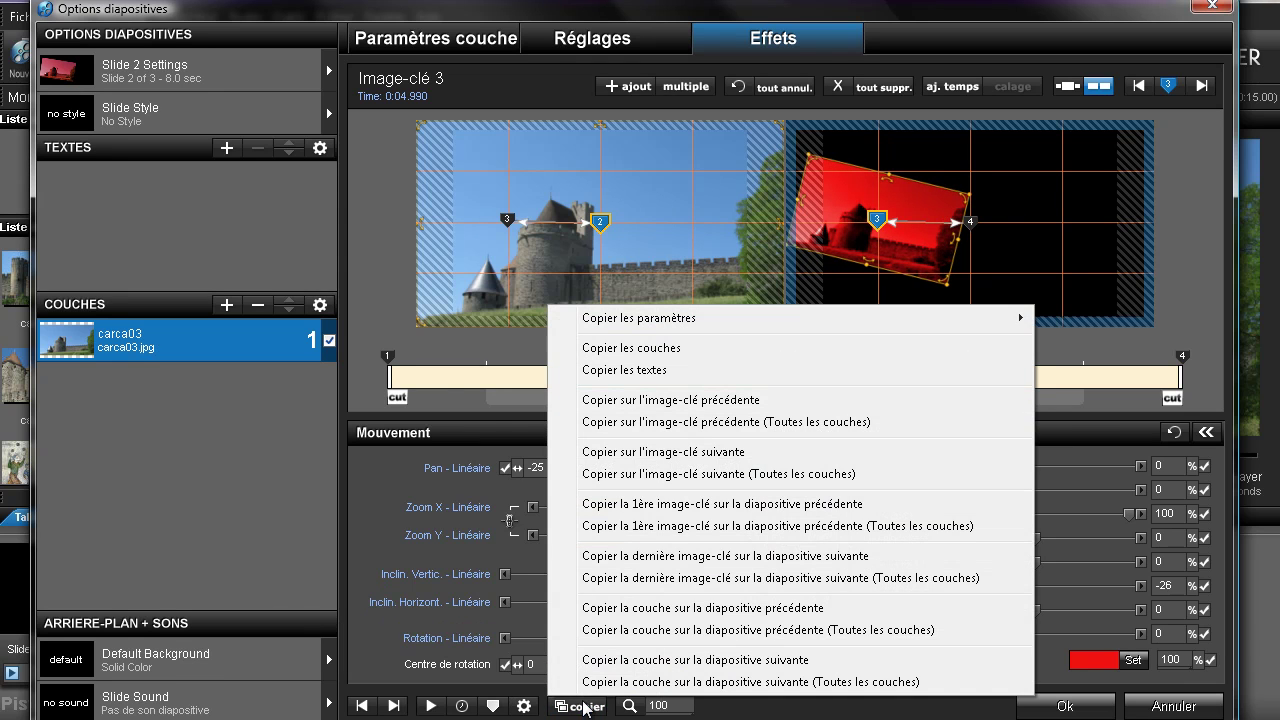
{"action": "left_click", "coordinate": [623, 459]}
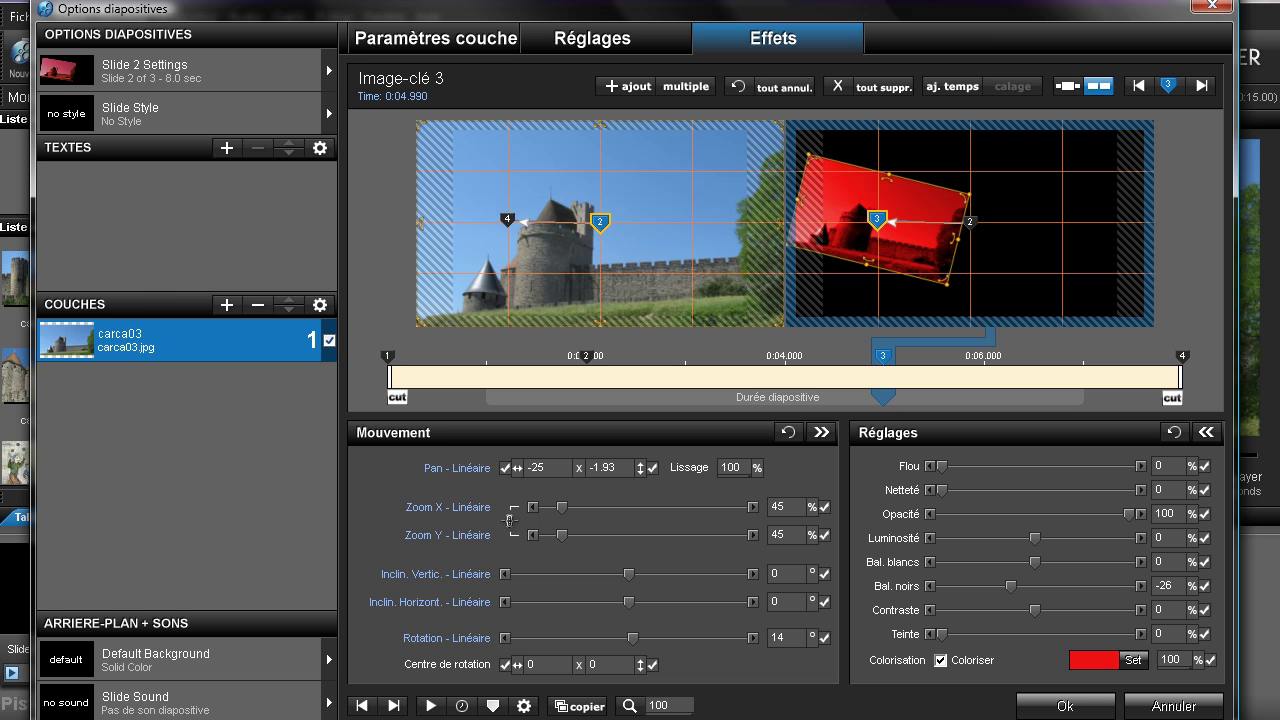
{"action": "left_click", "coordinate": [1065, 706]}
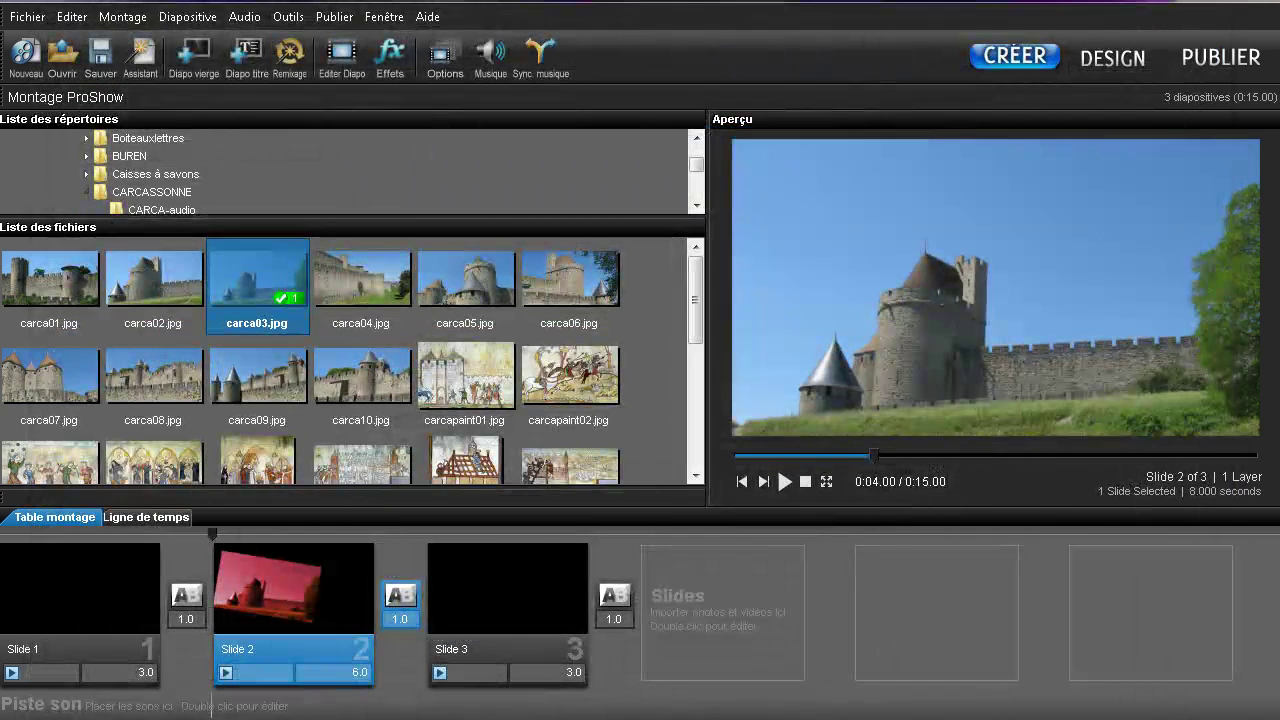
Play the show from about 2.4 seconds to check slide 2's keyframe animation
{"action": "left_click", "coordinate": [132, 532]}
{"action": "left_click", "coordinate": [785, 482]}
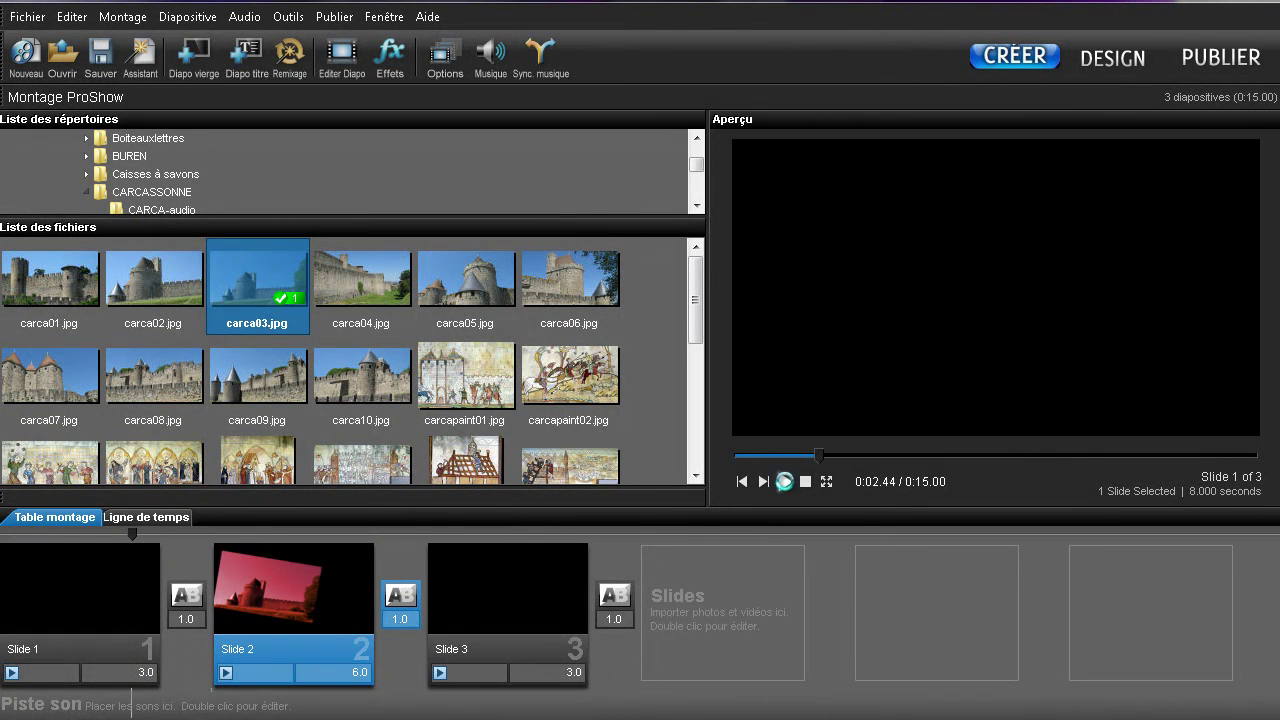